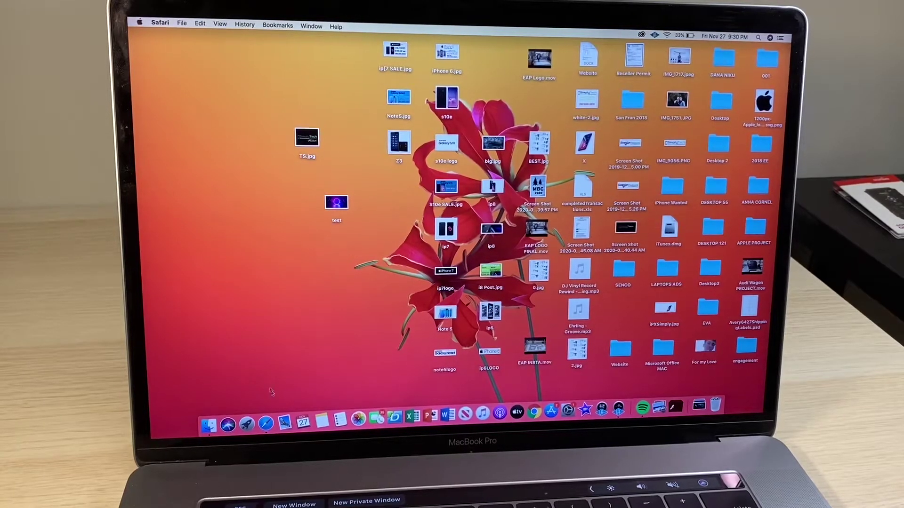
Search Google for 'wallpaper' in Safari and show the image results
click(266, 422)
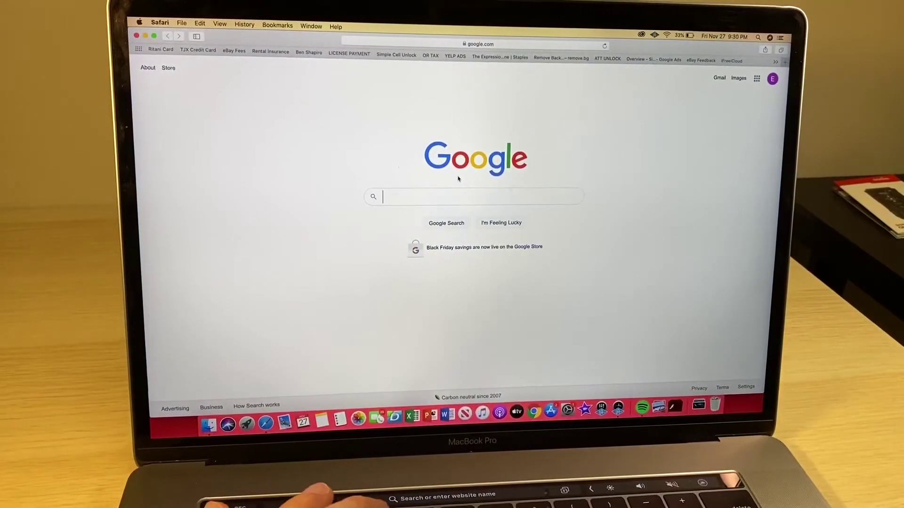
text(wa)
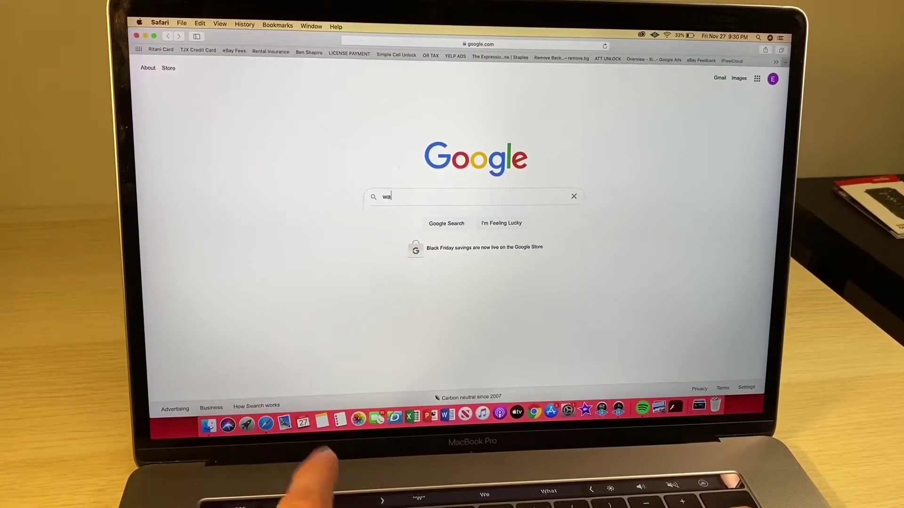
text(ll)
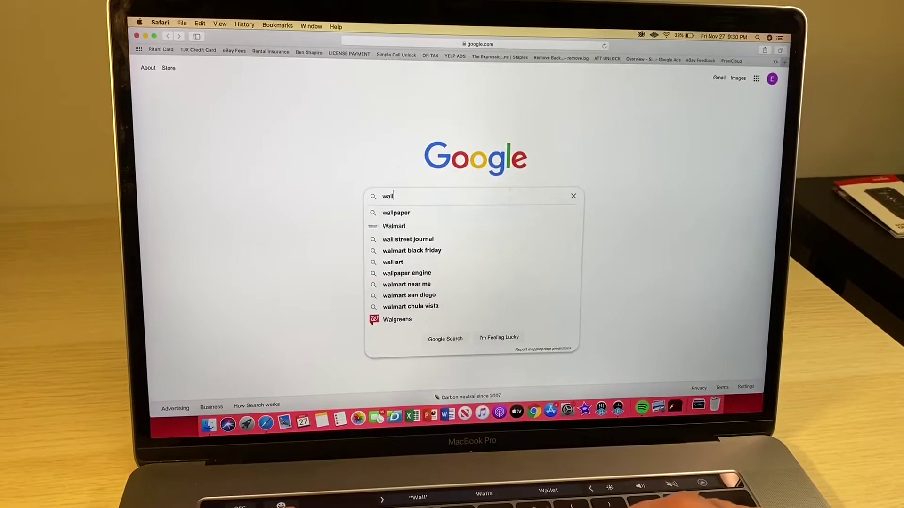
text(paper)
key(Return)
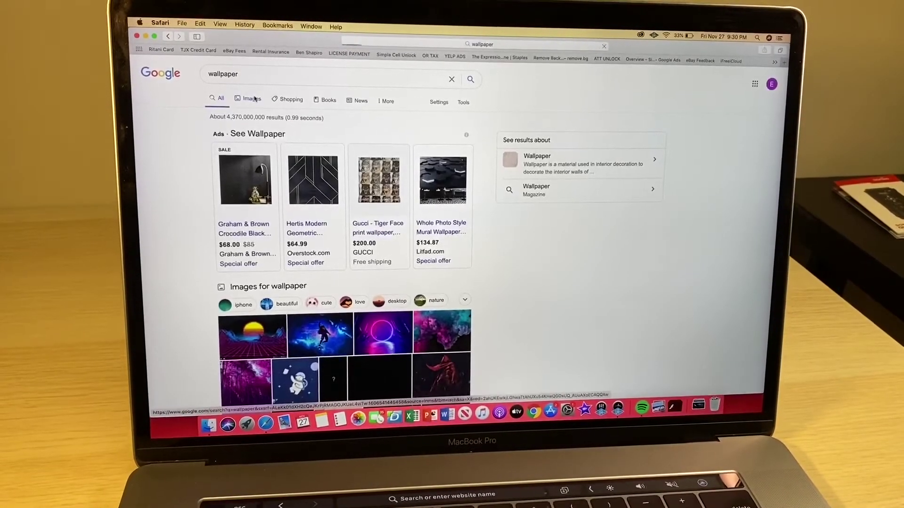
click(253, 97)
scroll(375, 142, down, 2)
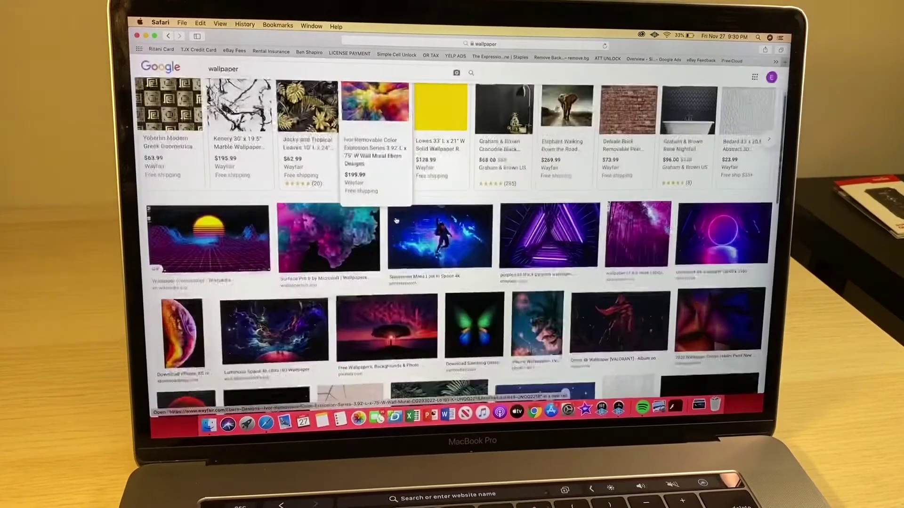
scroll(375, 177, down, 2)
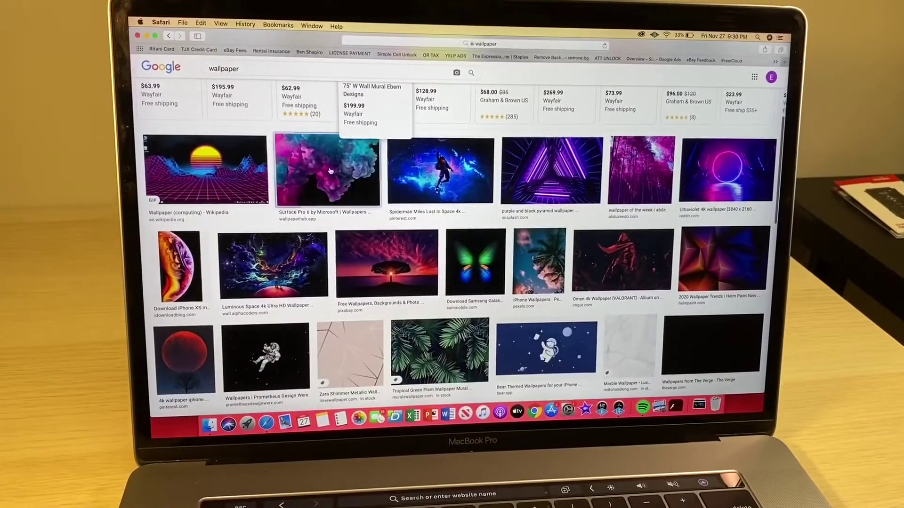
Save the pink-blue smoke image to the Desktop as test1, then hide Safari
click(321, 176)
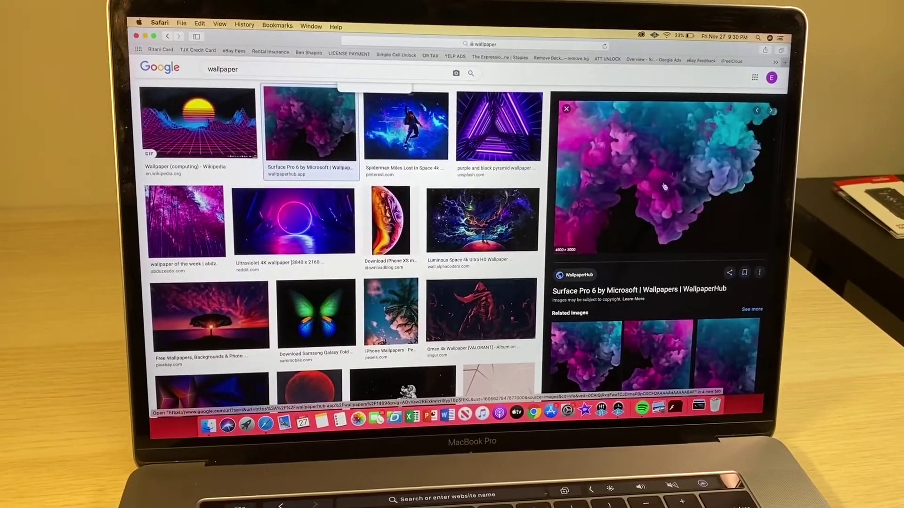
mouse_move(660, 174)
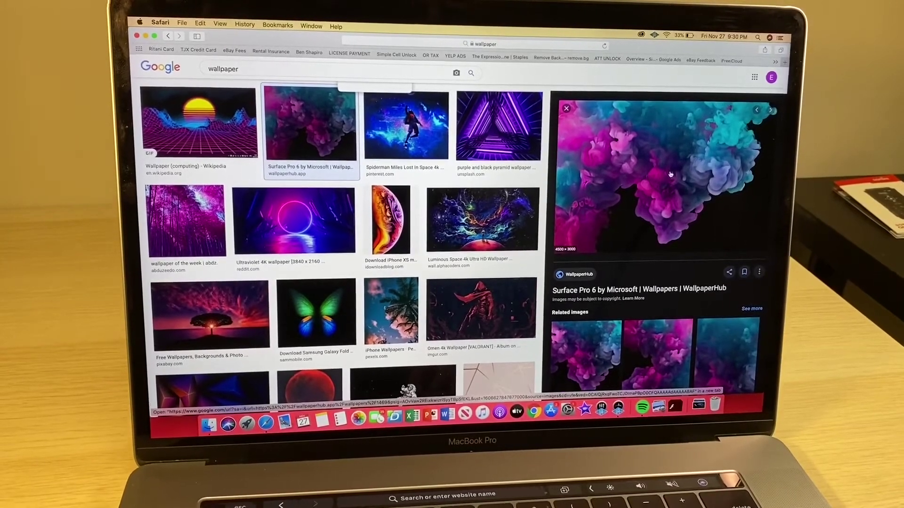
right_click(670, 174)
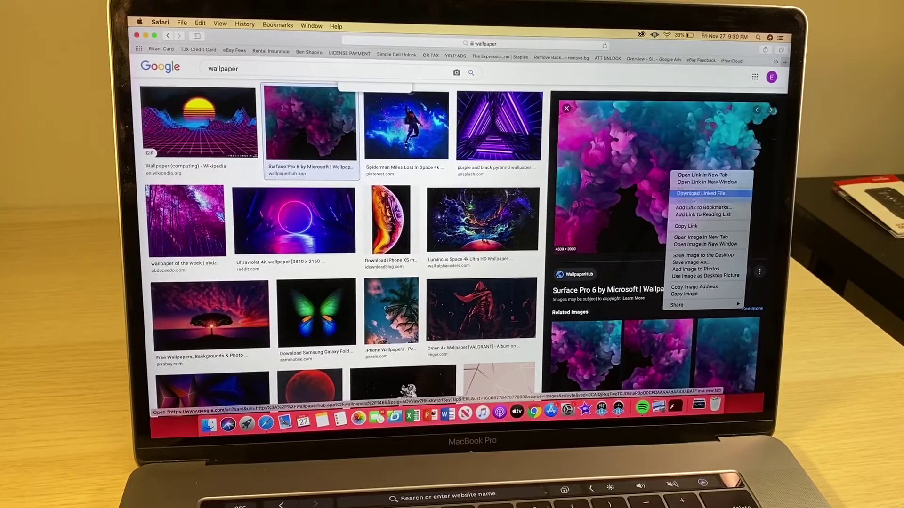
click(689, 263)
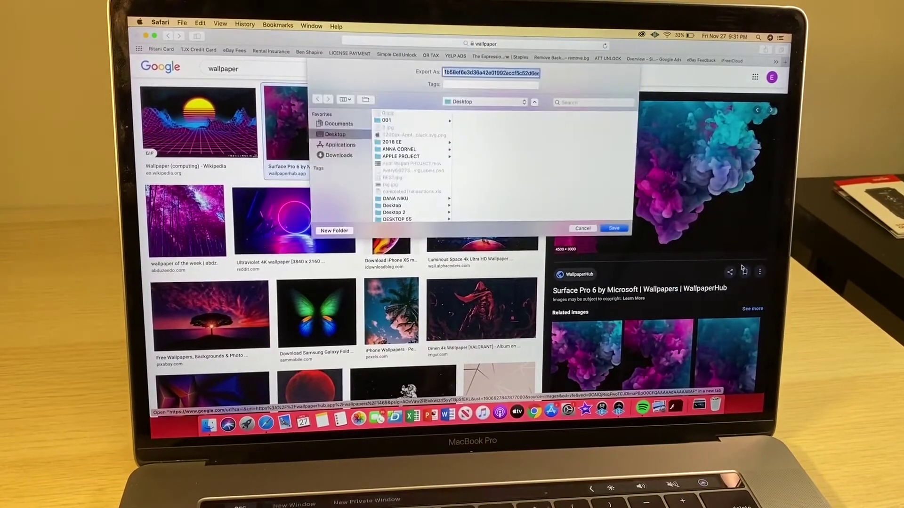
text(test1)
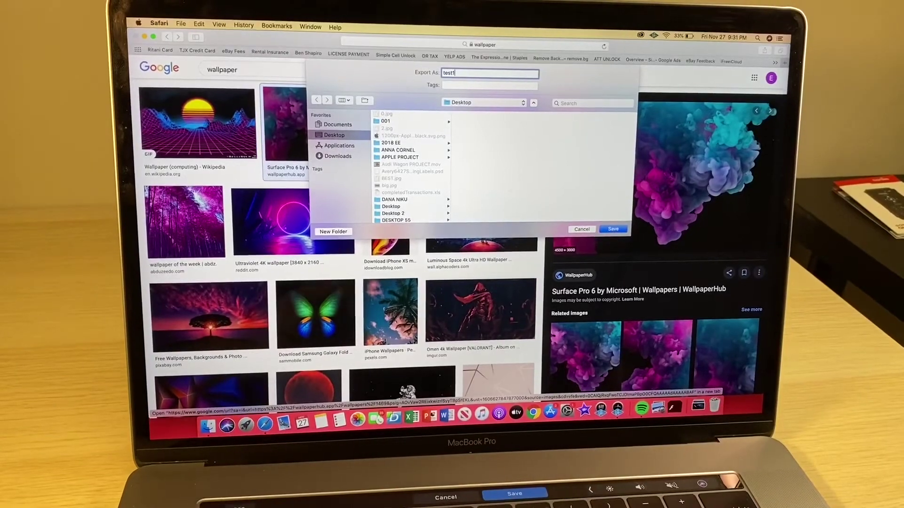
key(super+a)
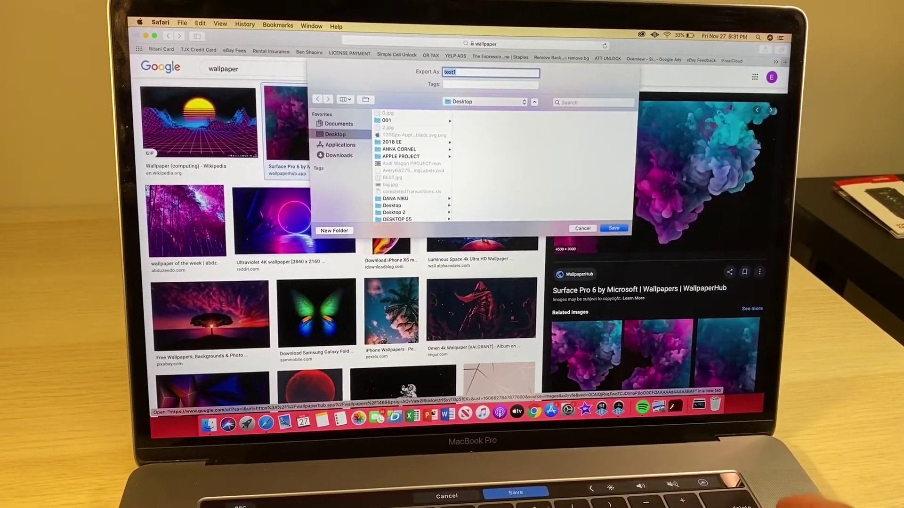
key(Return)
key(super+w)
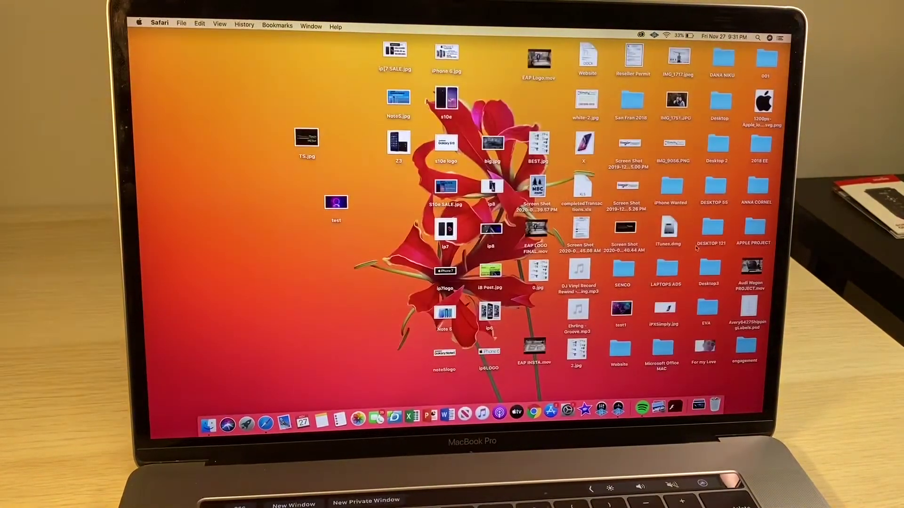
Drag test1 to the empty left side of the desktop and set it as the desktop picture
click(621, 311)
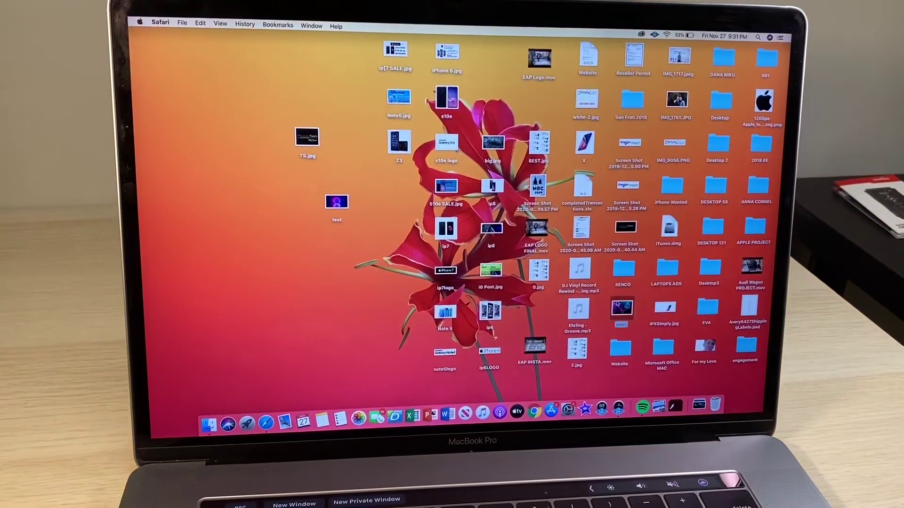
drag(623, 309, 270, 286)
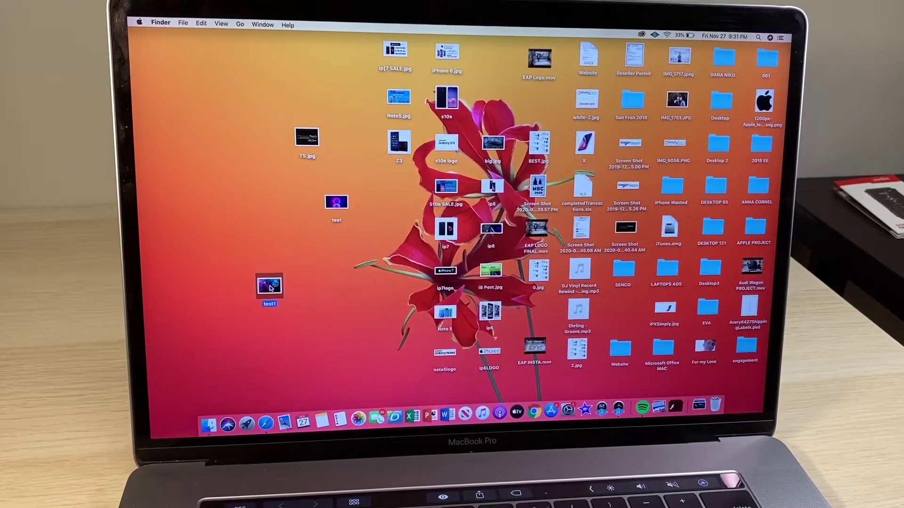
right_click(270, 288)
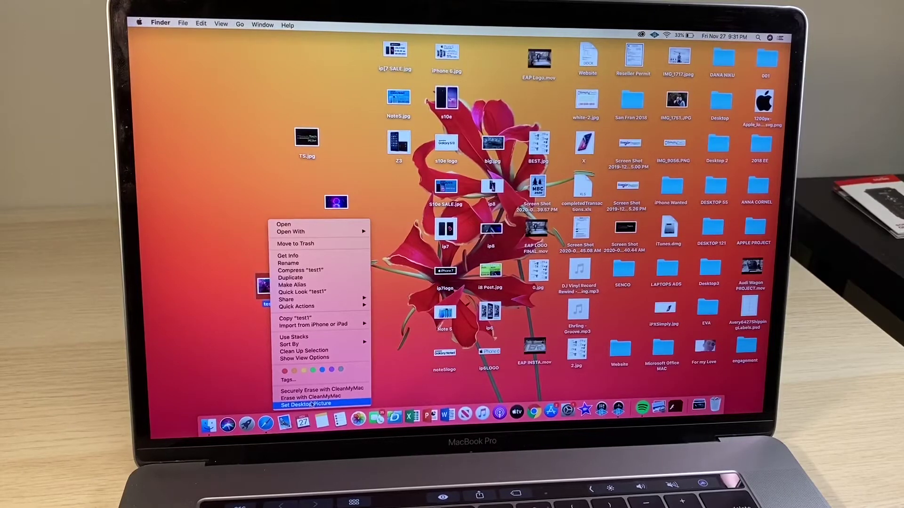
click(311, 405)
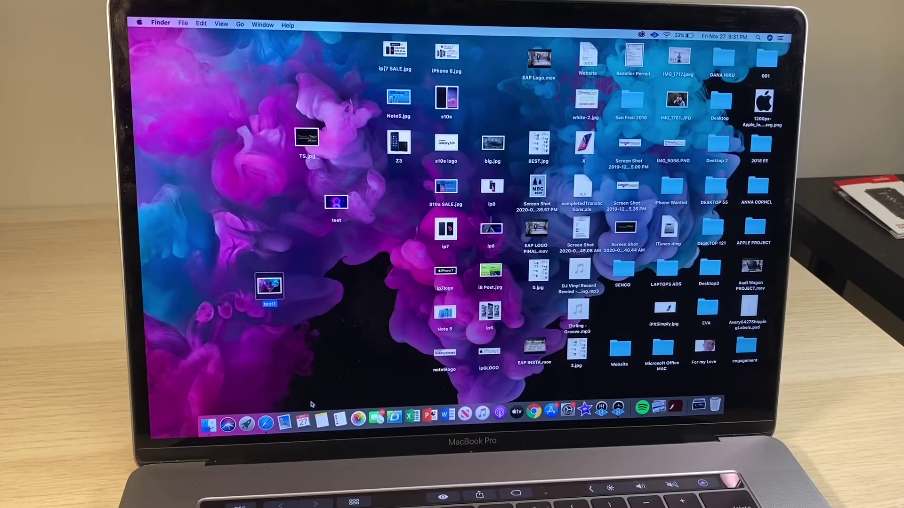
click(321, 359)
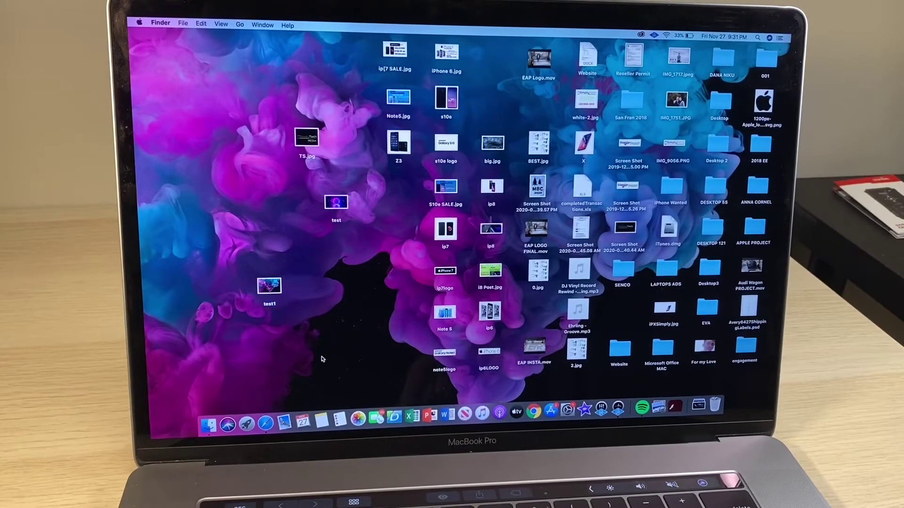
Open Change Desktop Background from the desktop's context menu
right_click(325, 263)
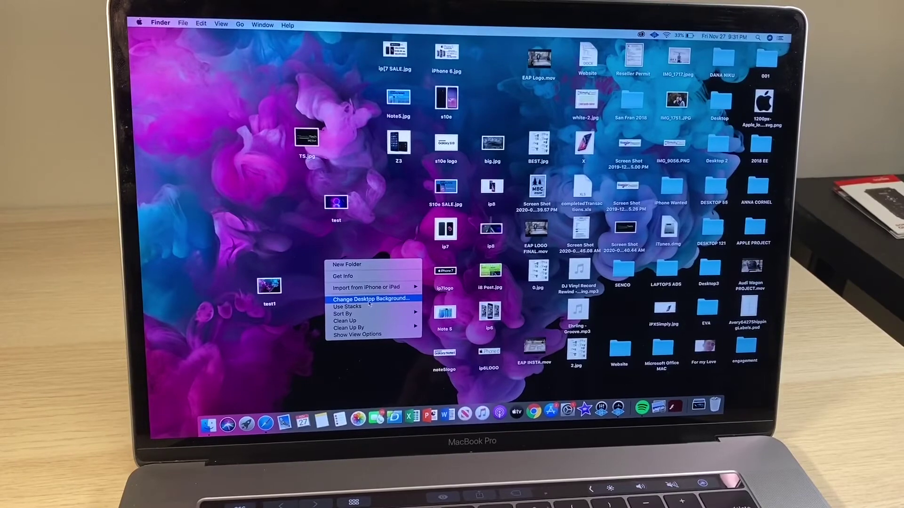
click(370, 299)
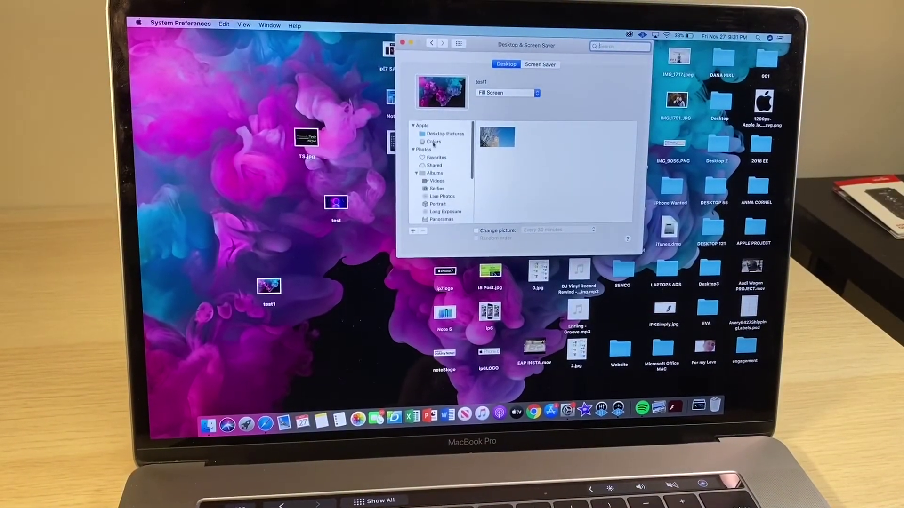
Preview the Catalina, Mojave, Solar Gradients and Catalina Day Desktop Pictures, finishing on Catalina Rock
click(438, 131)
click(496, 139)
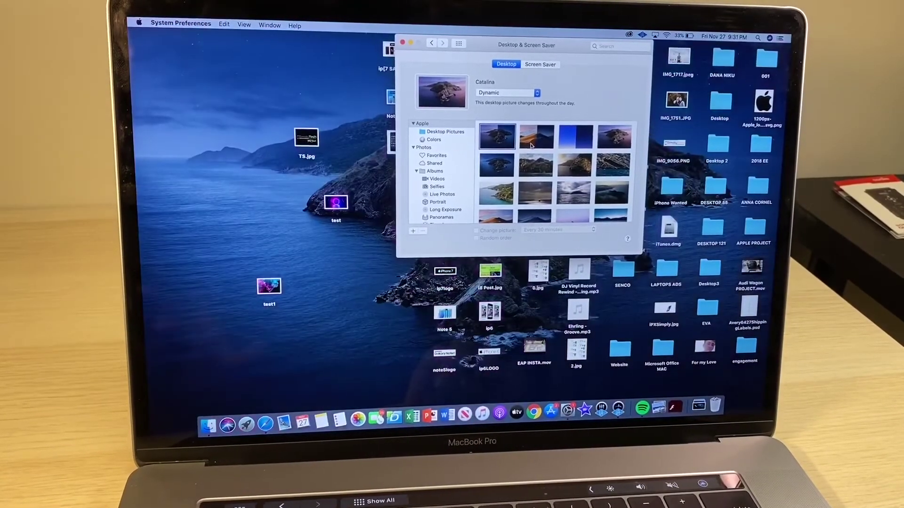
click(535, 137)
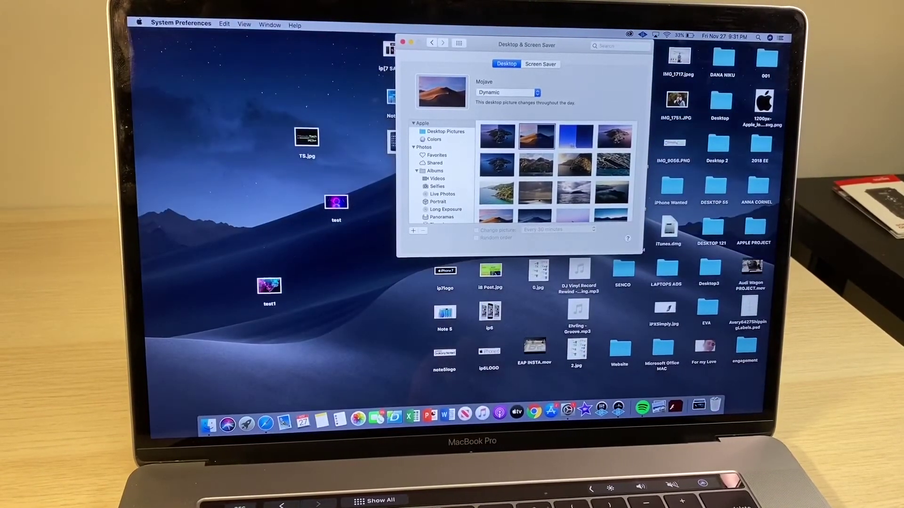
click(576, 137)
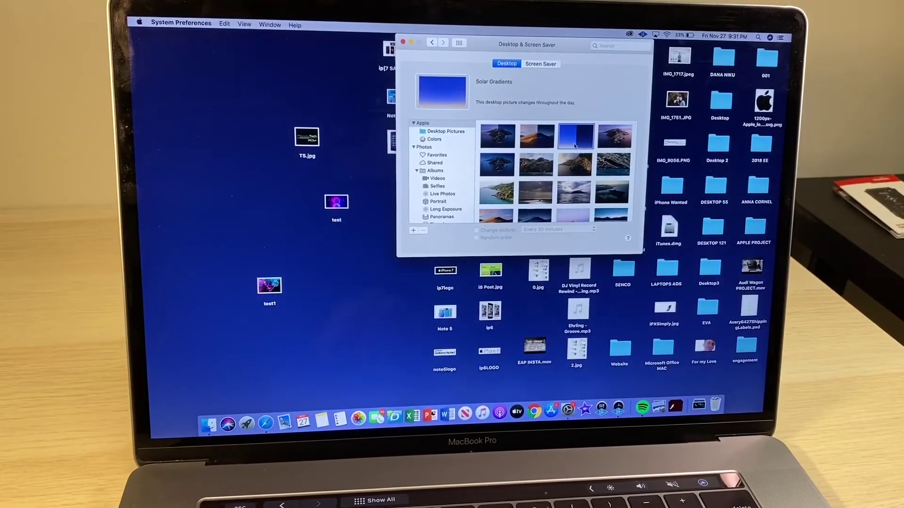
click(607, 141)
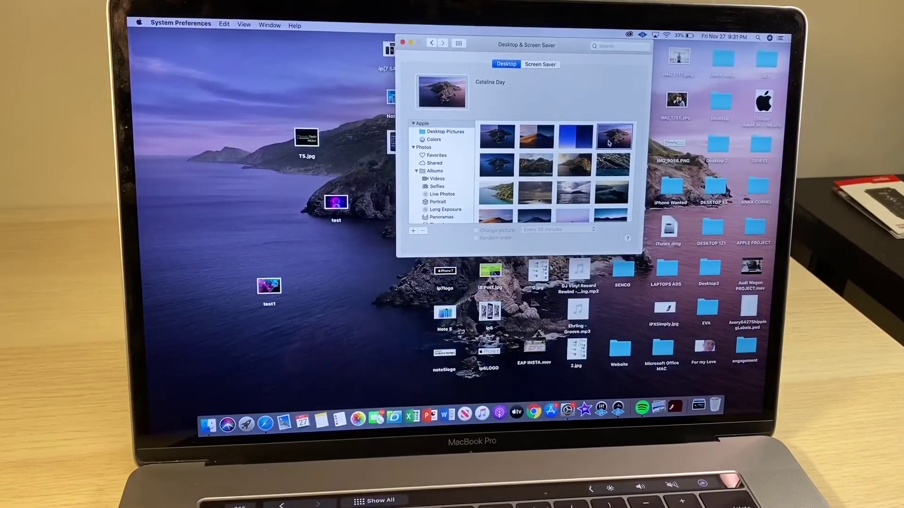
click(607, 164)
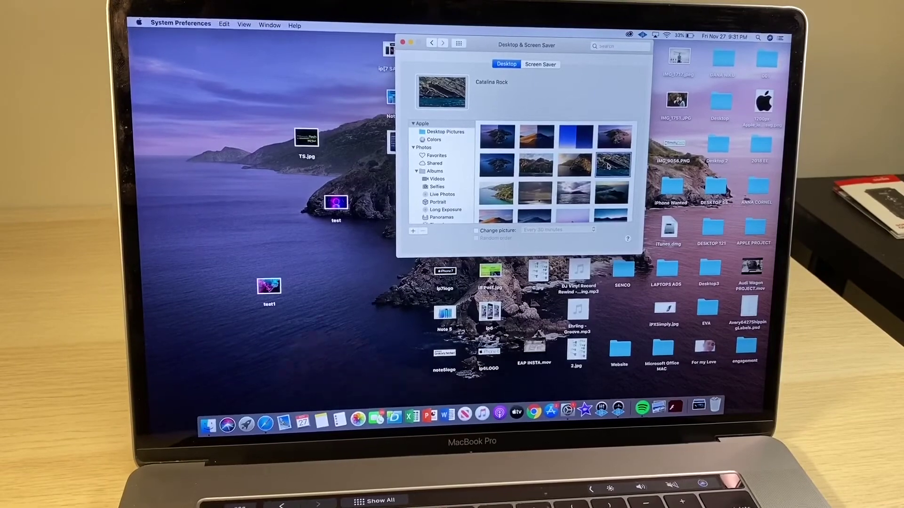
scroll(607, 164, down, 3)
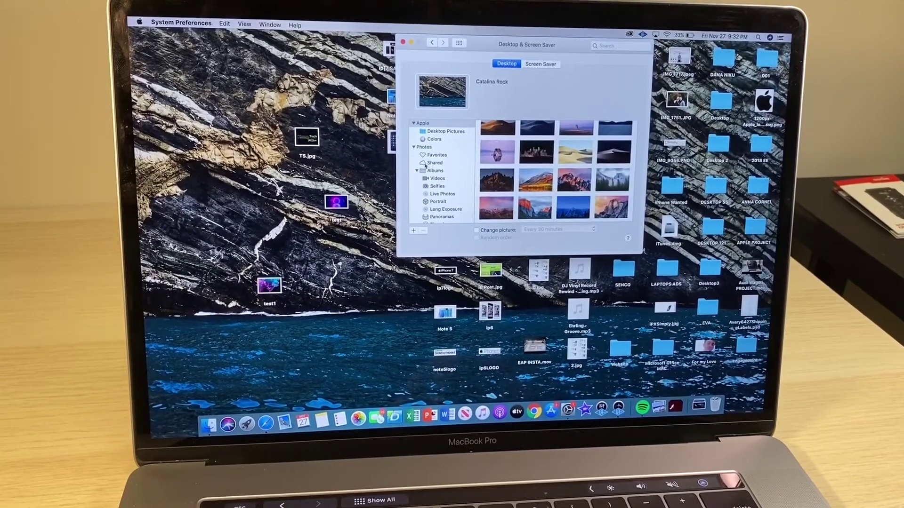
scroll(443, 173, down, 3)
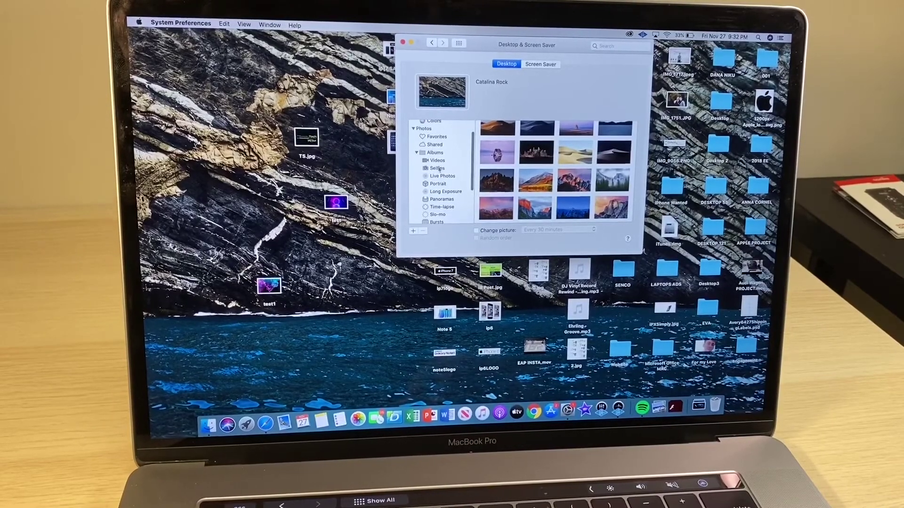
scroll(439, 198, down, 3)
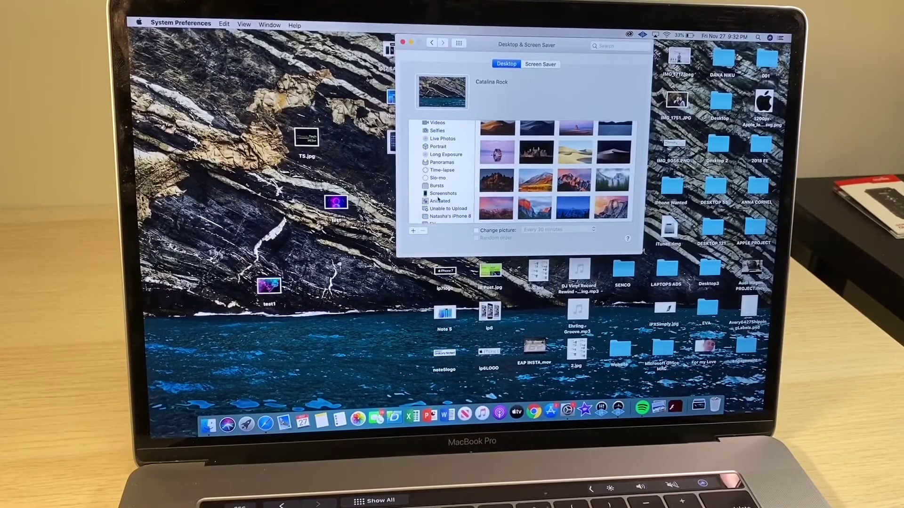